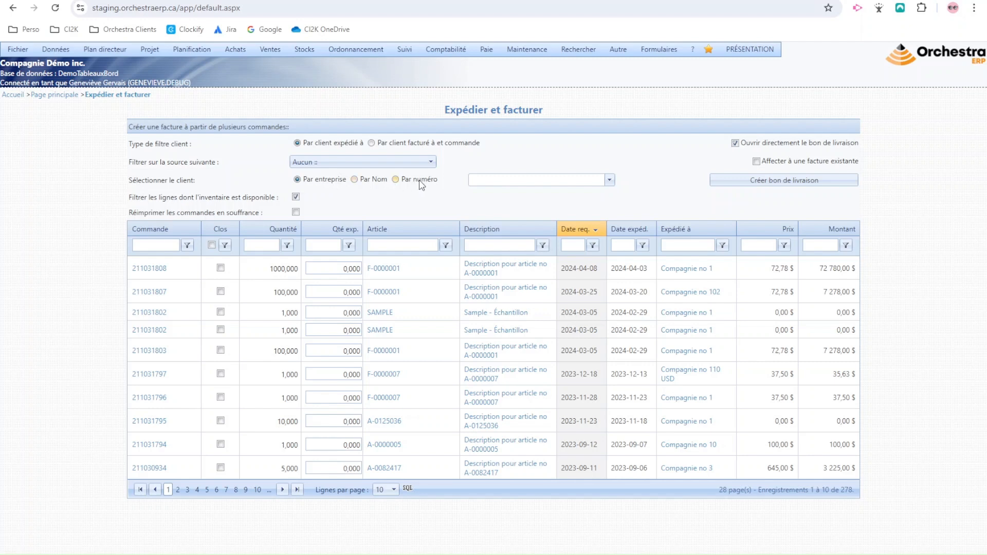
Filter the shippable order lines by company to the client Compagnie no 1
click(524, 180)
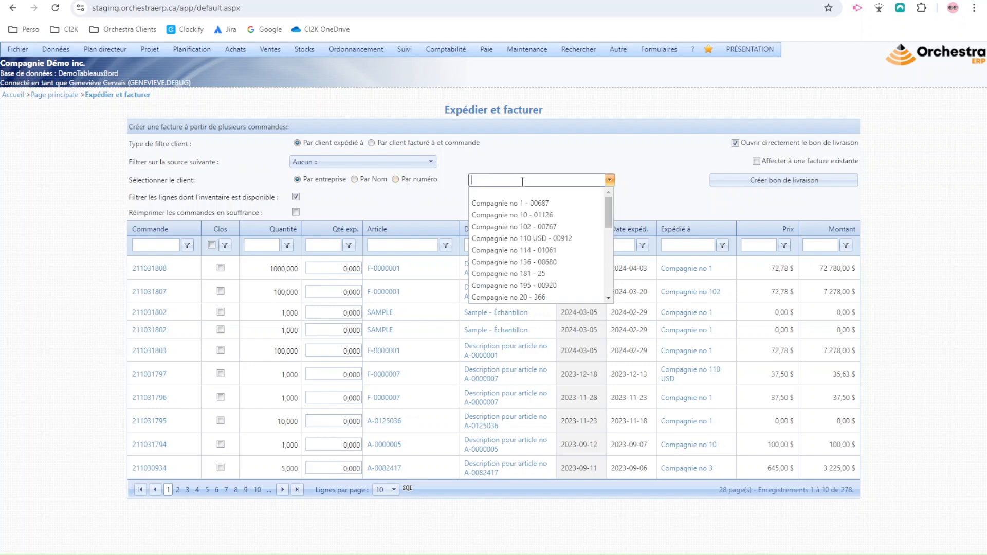
click(512, 203)
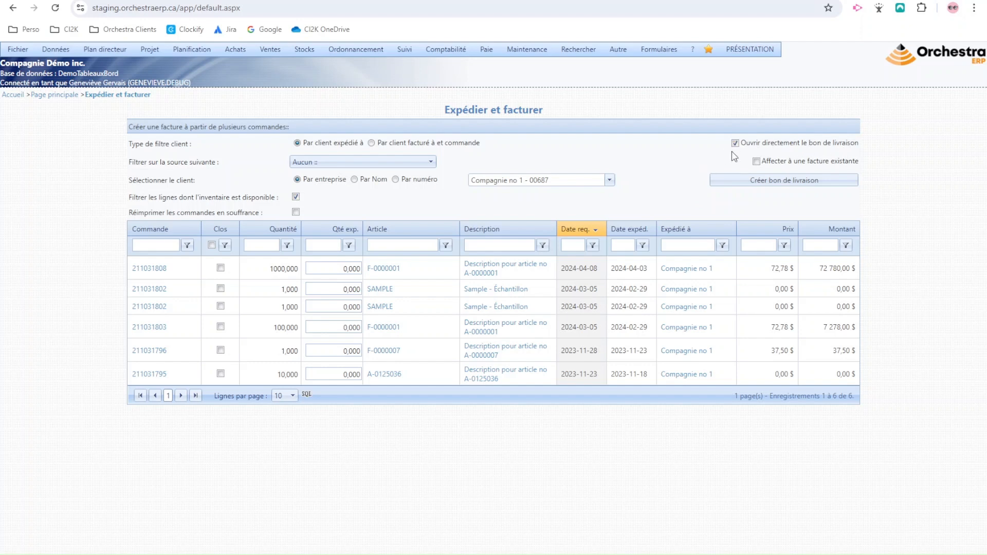
click(757, 163)
click(776, 187)
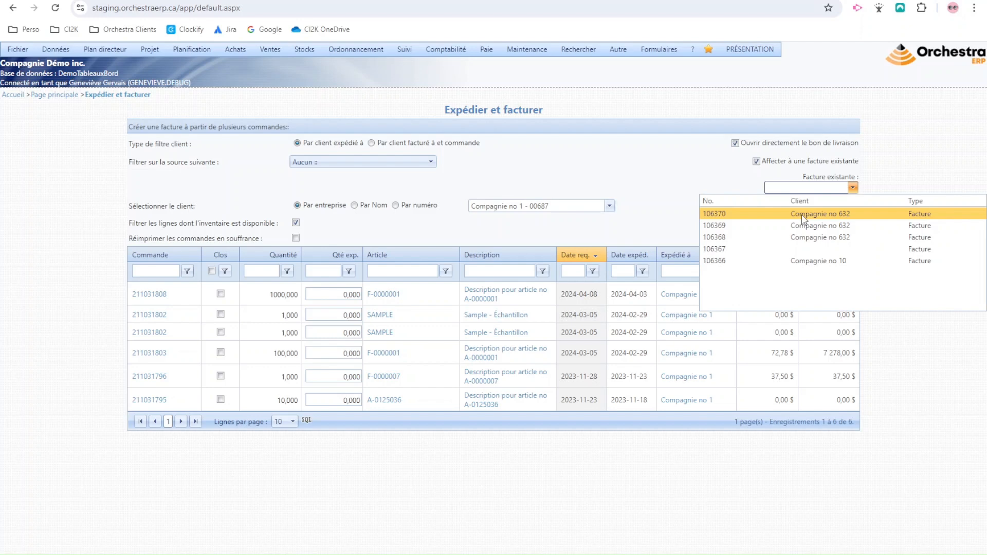
click(756, 162)
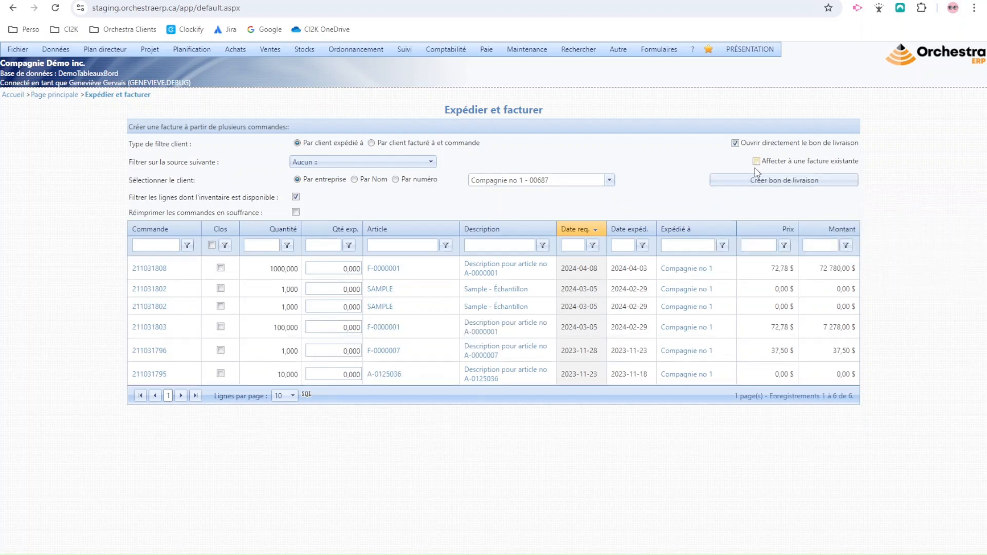
Allocate 1 unit of article F-0000007 from the Produits finis stock to its order line and create the delivery note
double_click(336, 351)
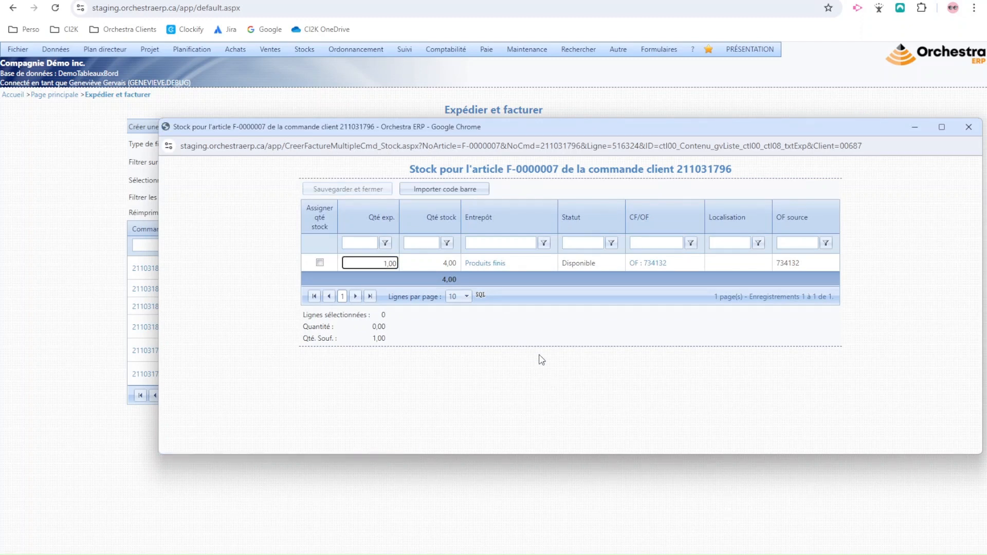
click(365, 168)
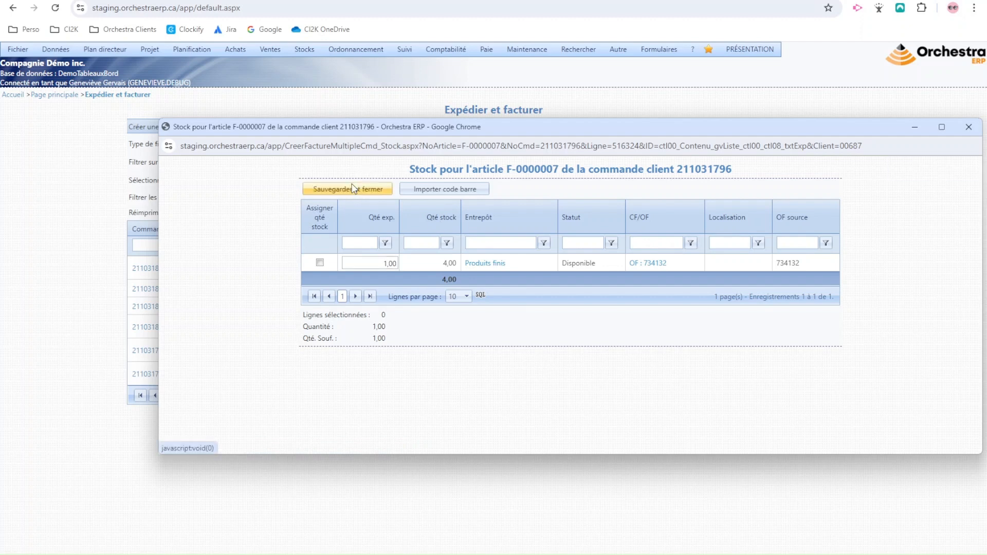
click(349, 190)
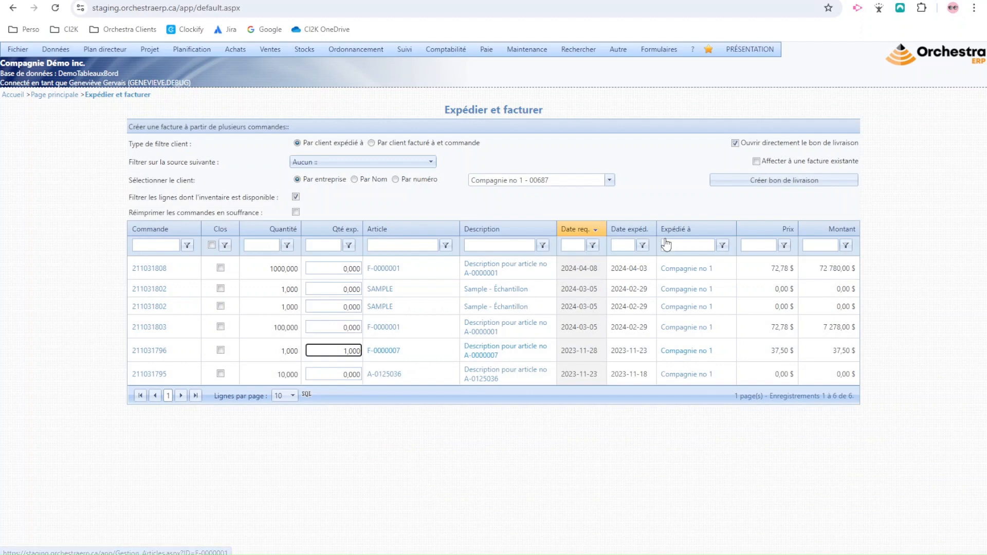
click(771, 181)
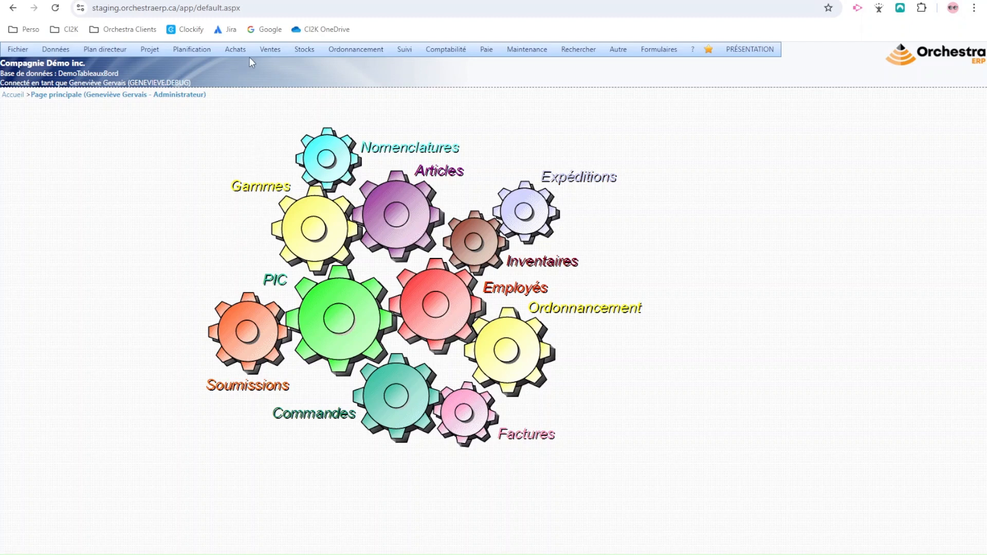
In Expédier et facturer, allocate 2 units of F-0000001 from the first Composante lot to the 1000-unit line, with serial numbers 00 and 01
click(267, 52)
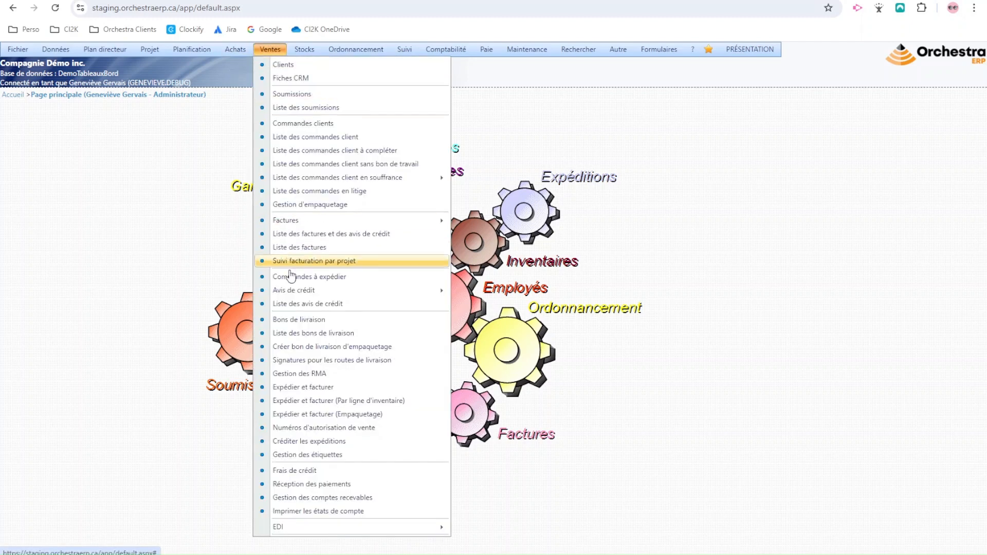
click(293, 388)
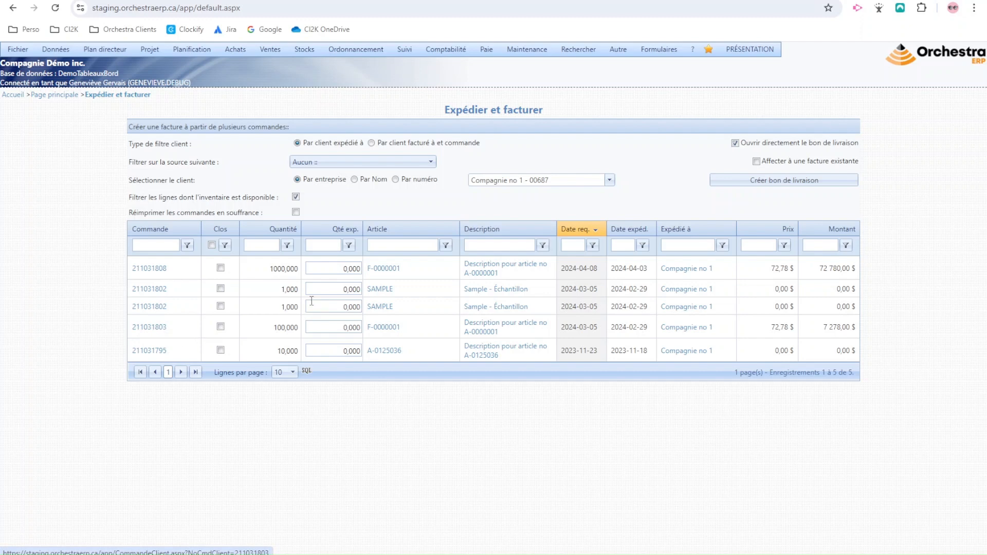
click(342, 268)
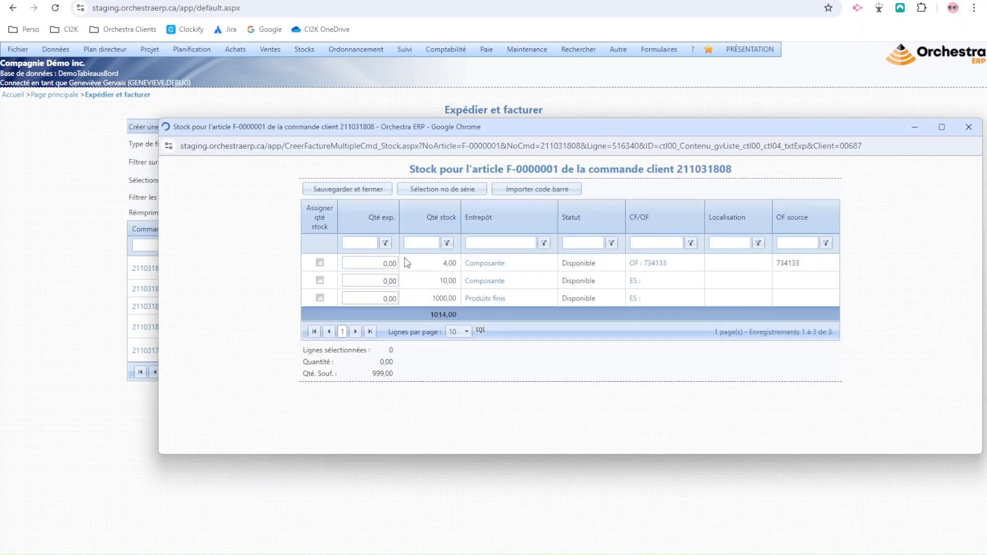
click(377, 263)
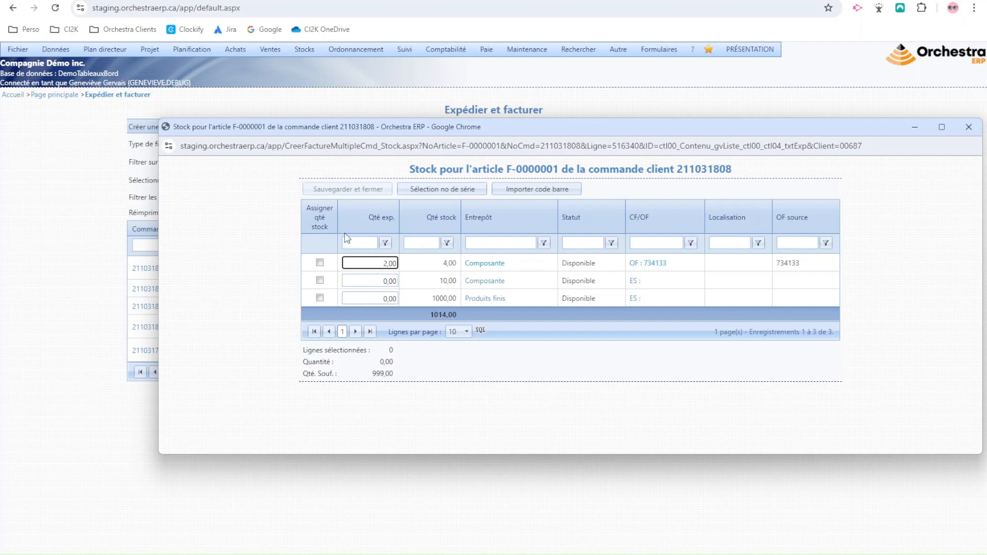
click(283, 221)
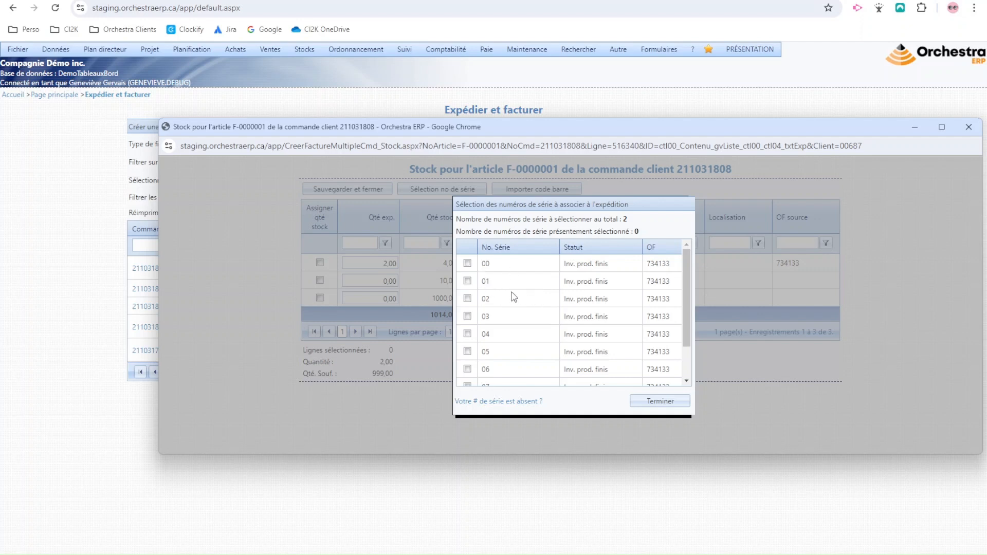
click(467, 263)
click(467, 281)
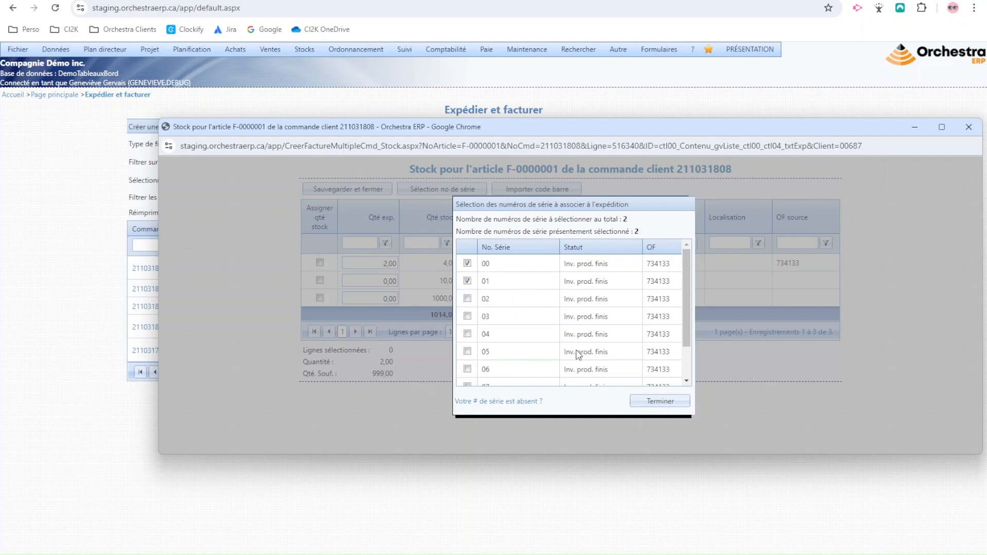
click(646, 402)
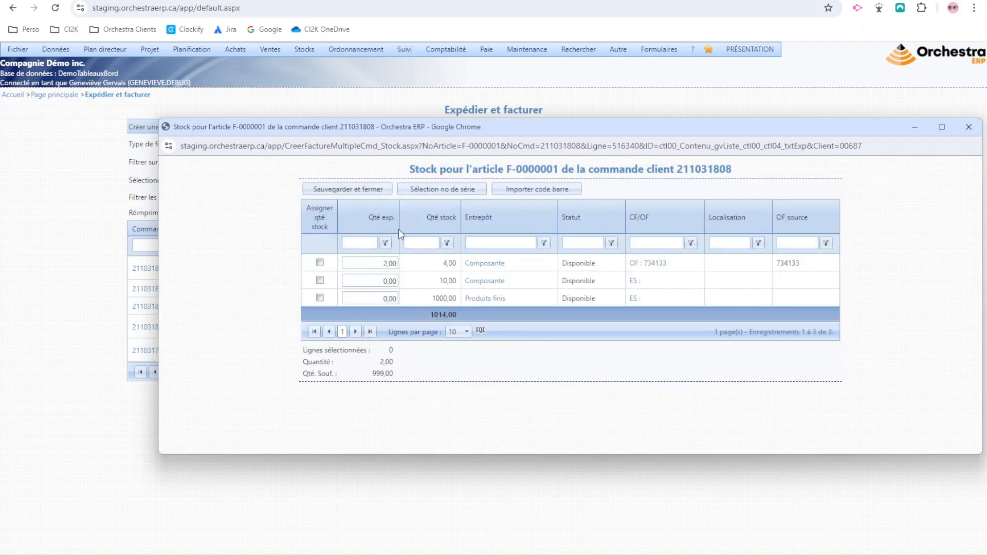
click(344, 190)
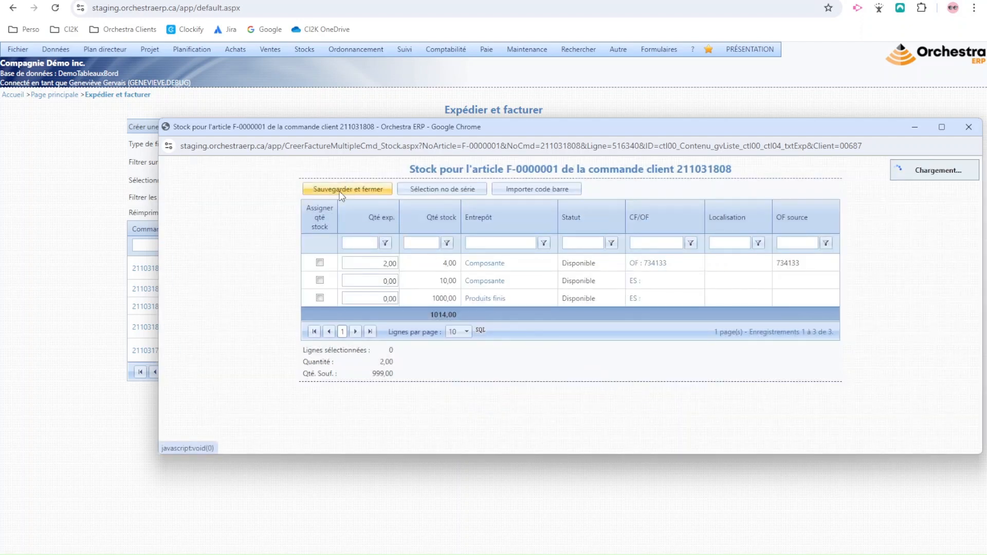
Allocate 2 units of F-0000001 from the first Composante lot to the 100-unit order line, with serial numbers 02 and 03
click(339, 327)
double_click(340, 327)
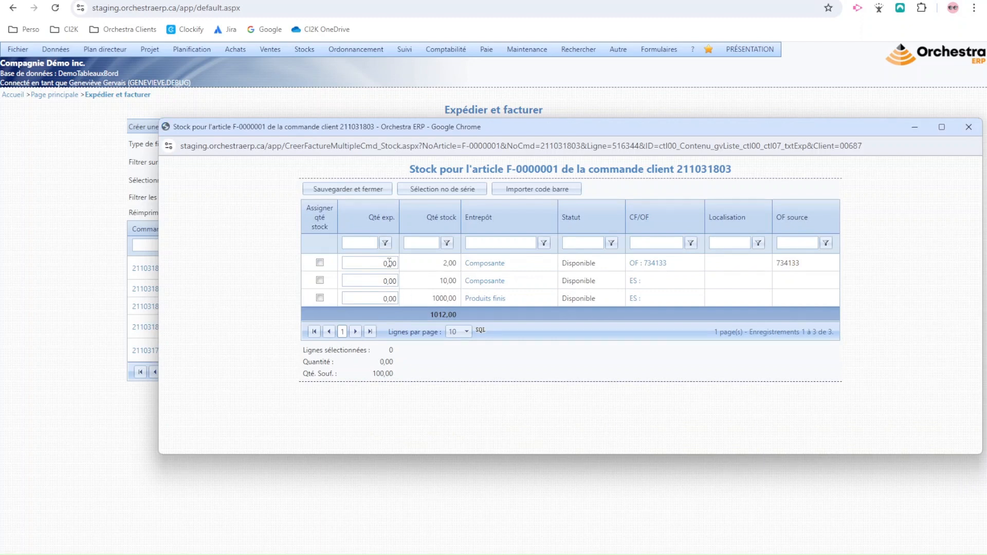
click(380, 262)
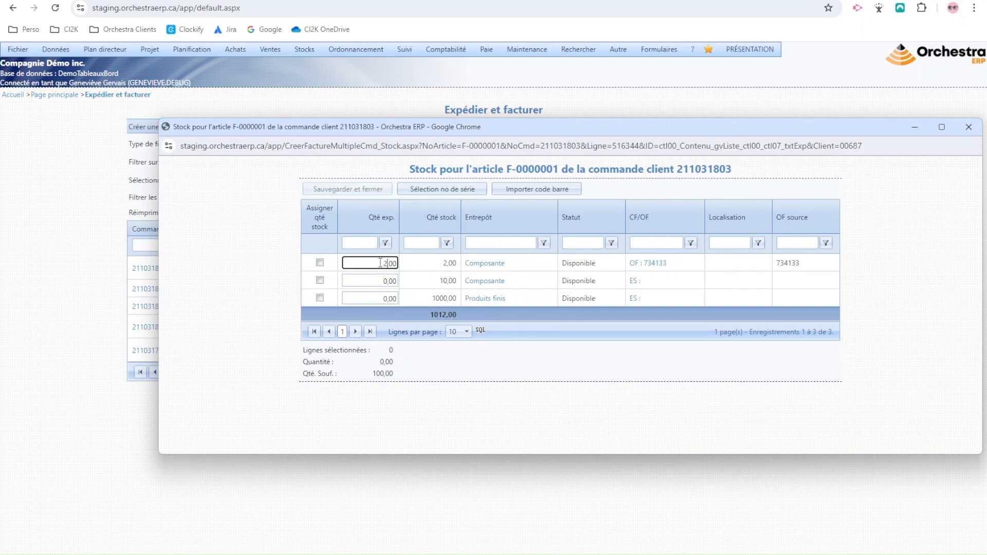
click(354, 165)
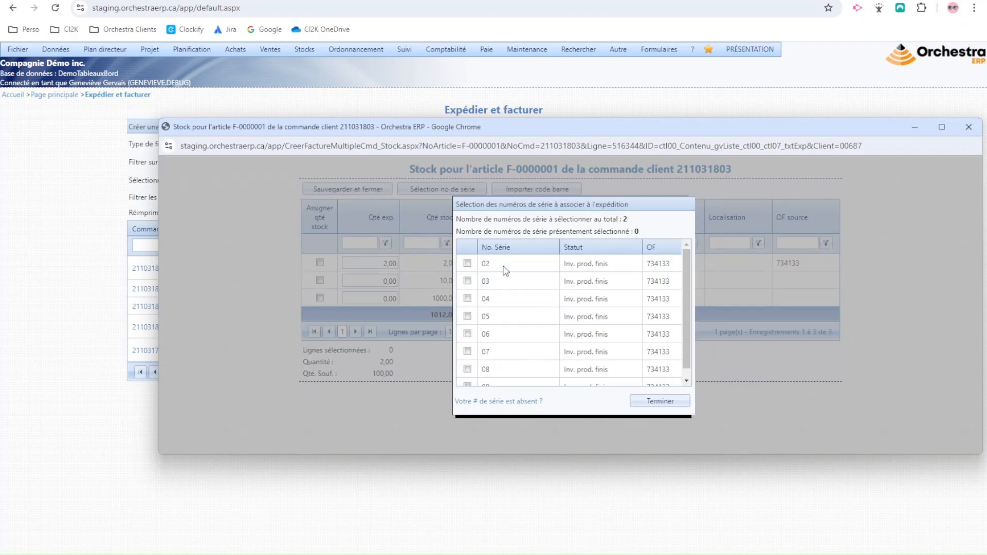
click(467, 263)
click(468, 281)
click(653, 401)
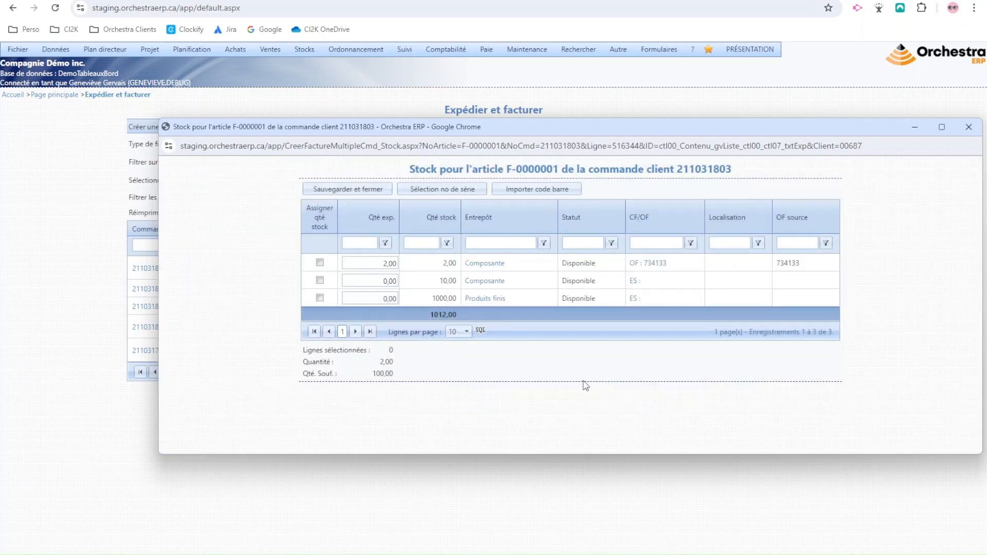
click(339, 190)
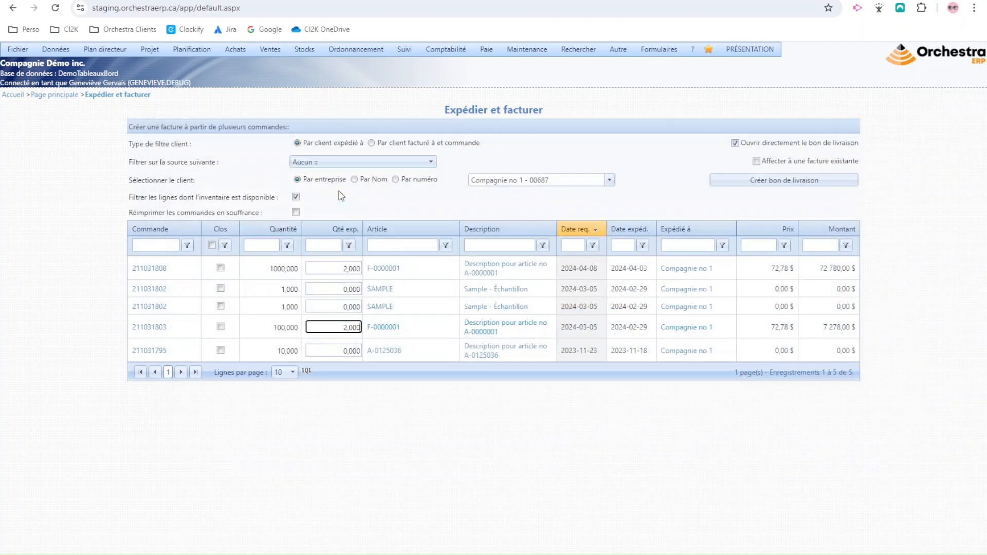
Create one delivery note for the two F-0000001 order lines and check the list of its associated orders
click(785, 184)
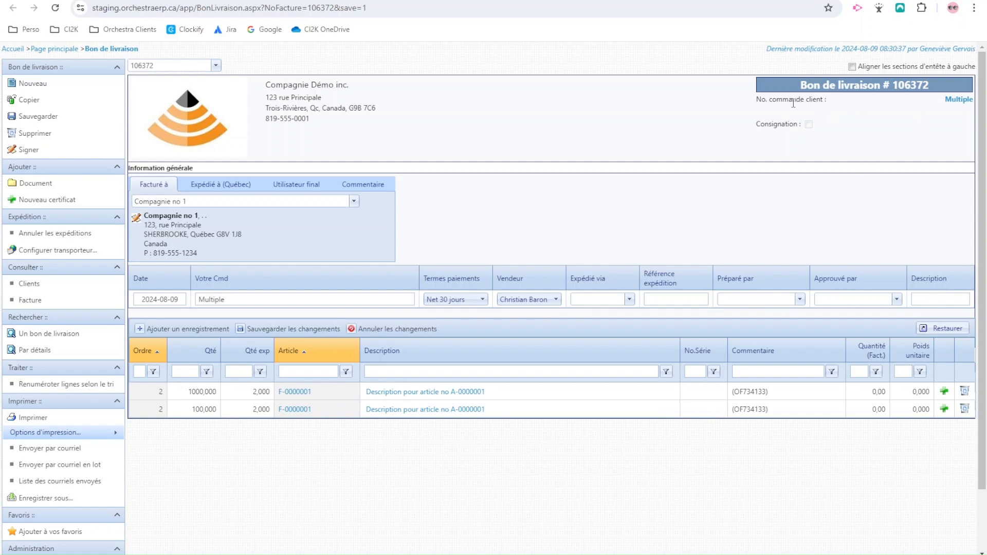
click(956, 100)
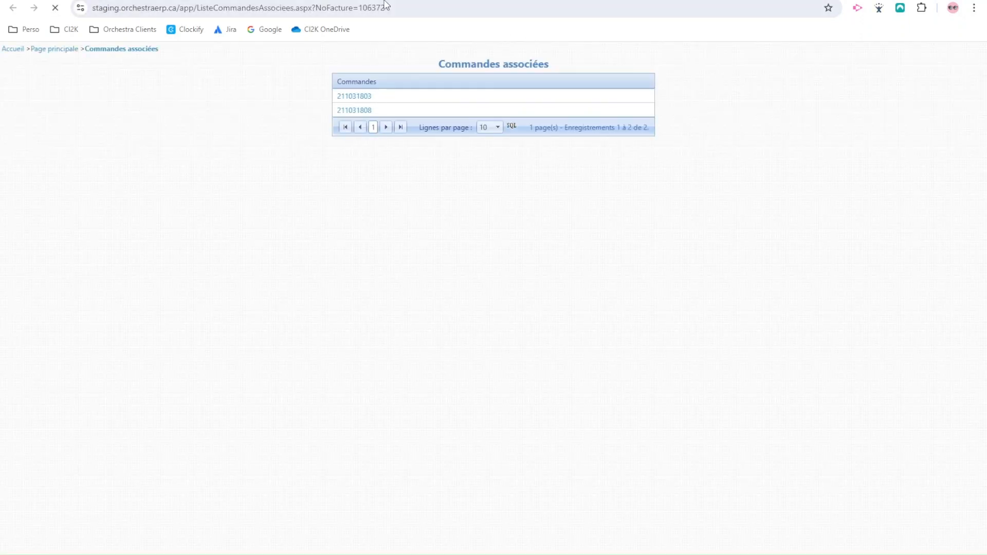
drag(400, 3, 675, 156)
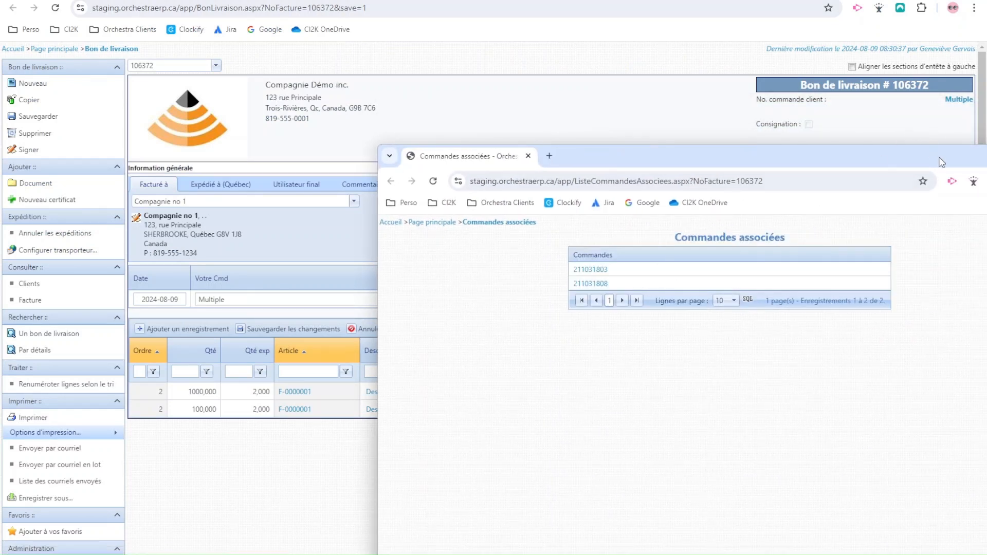
click(986, 156)
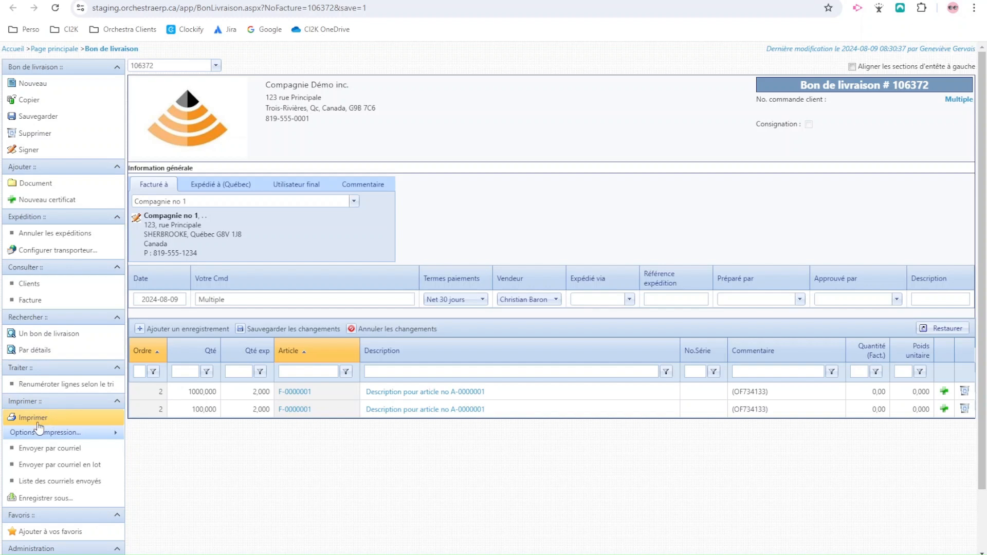
Open the invoice linked to the delivery note and check its list of associated orders
click(35, 305)
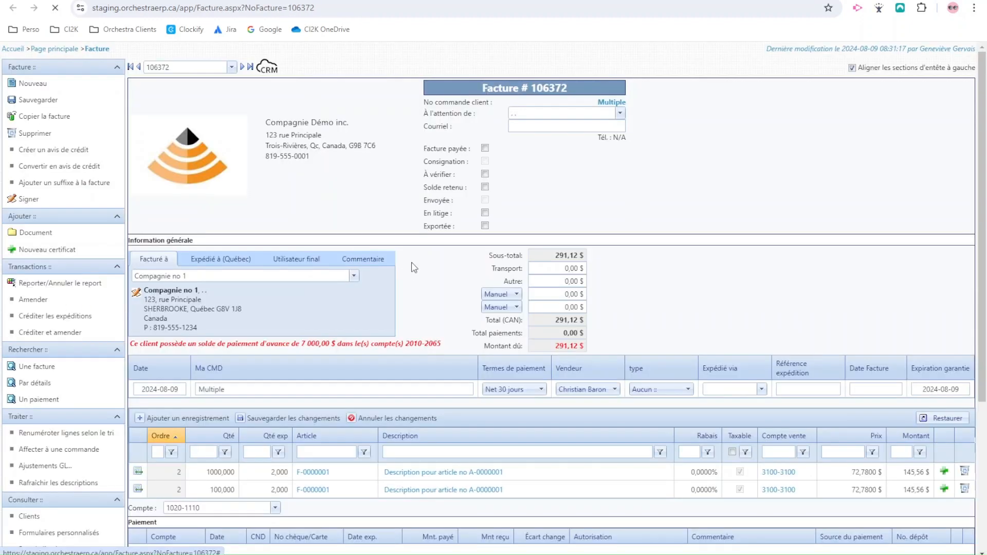
click(616, 104)
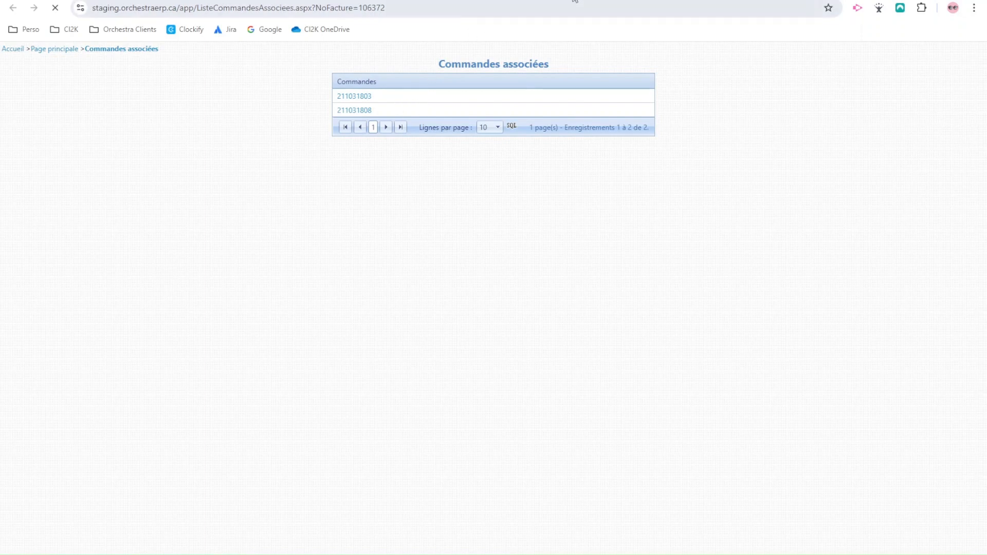
key(ctrl+w)
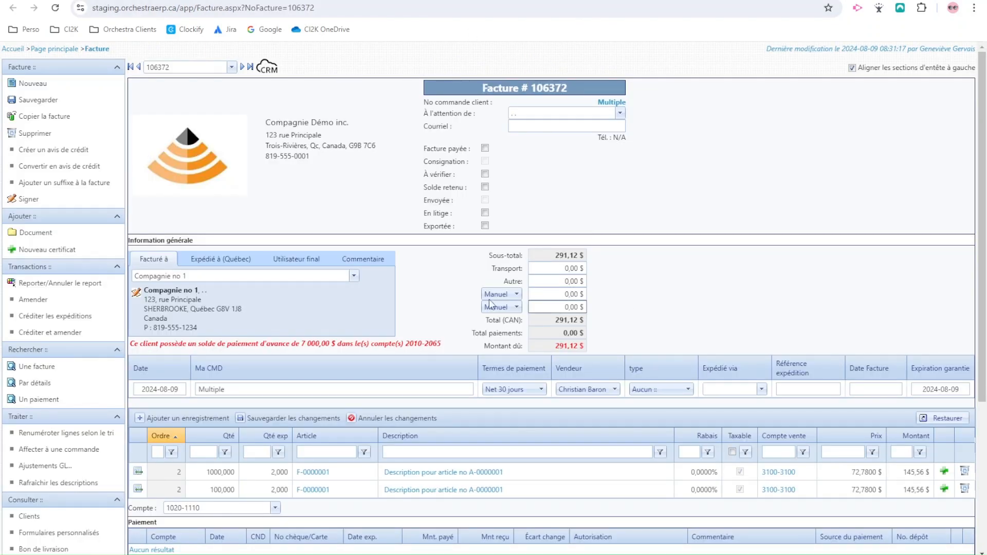